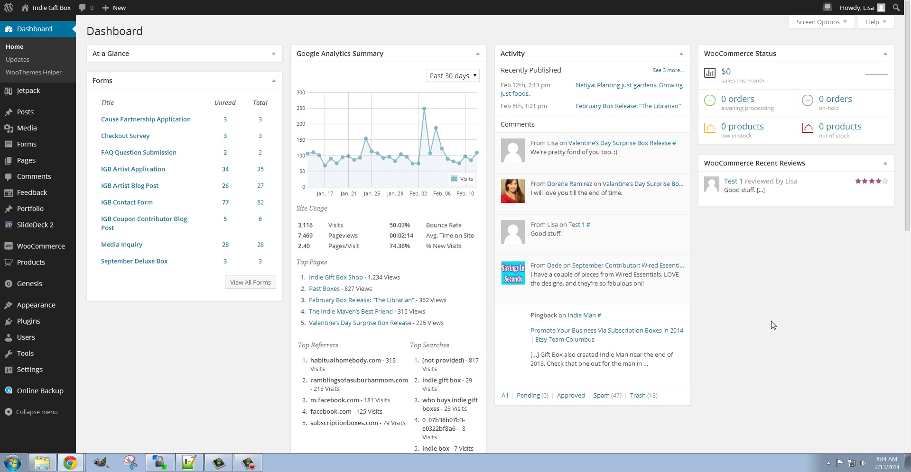
# Search the WordPress plugin directory for "black studio".
pyautogui.hotkey('ctrl', '+')
pyautogui.hotkey('ctrl', '+')
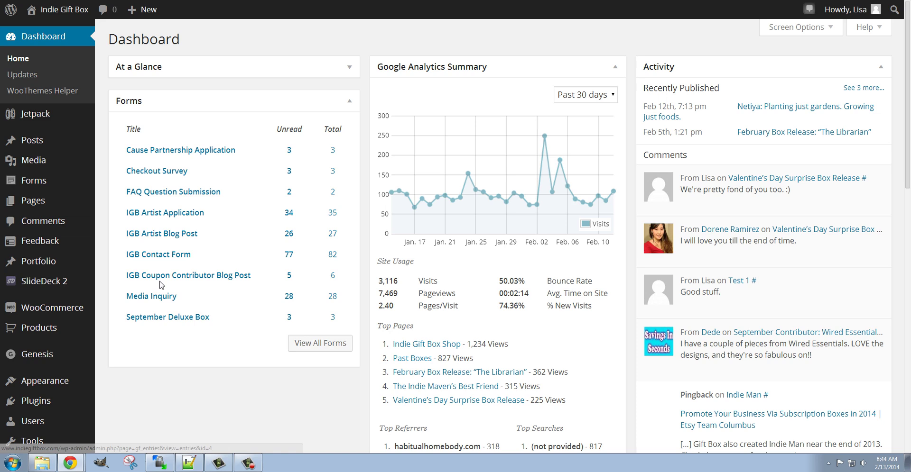
pyautogui.moveTo(52, 406)
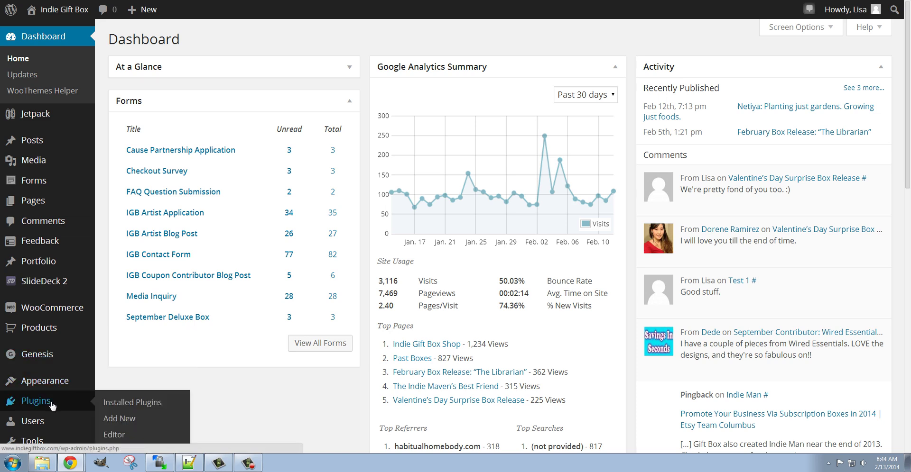
pyautogui.click(119, 420)
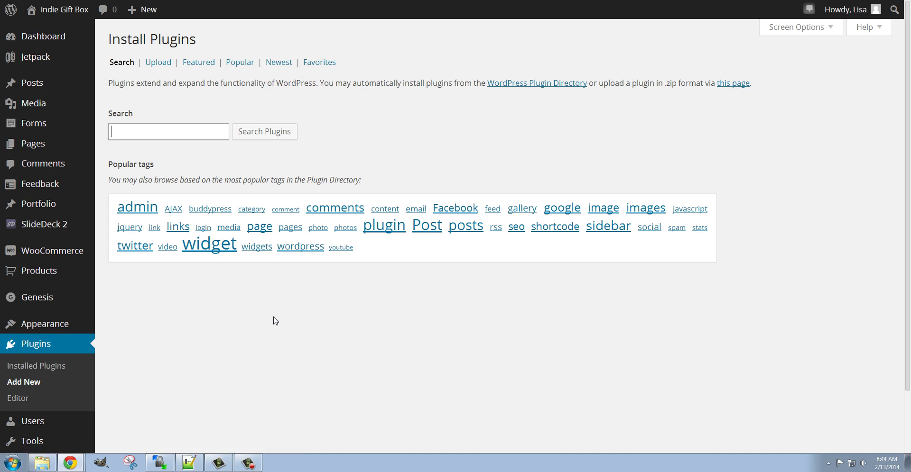
pyautogui.click(174, 137)
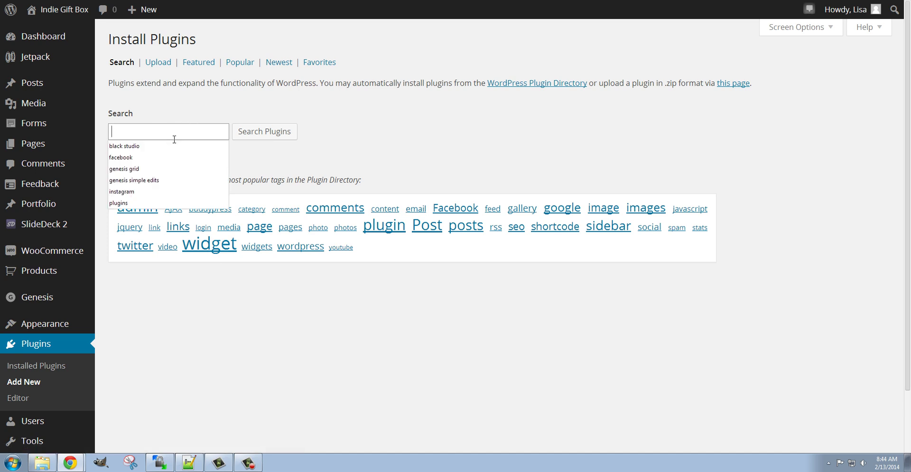
pyautogui.write('black')
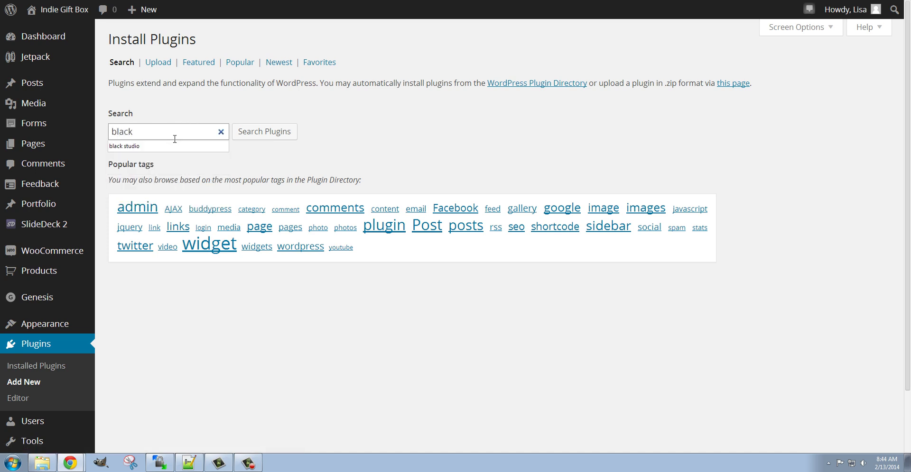
pyautogui.click(165, 147)
pyautogui.click(264, 137)
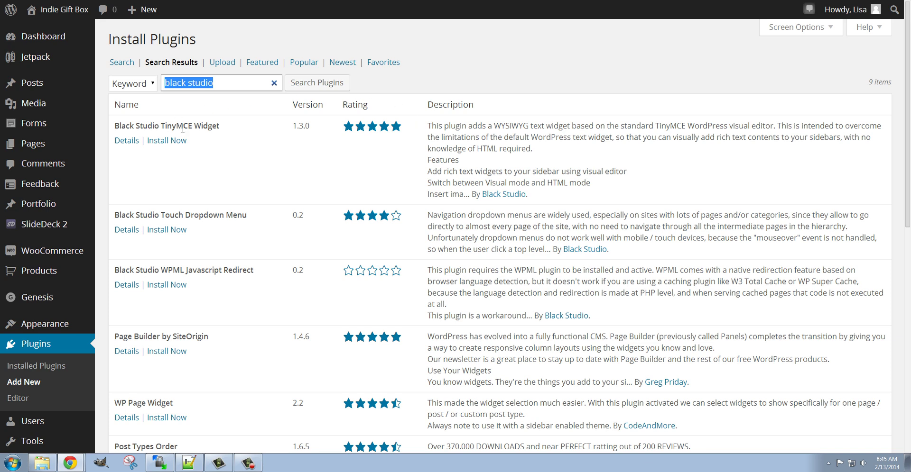
# Review the details and screenshots of the Black Studio TinyMCE Widget plugin, and install and activate it.
pyautogui.click(126, 142)
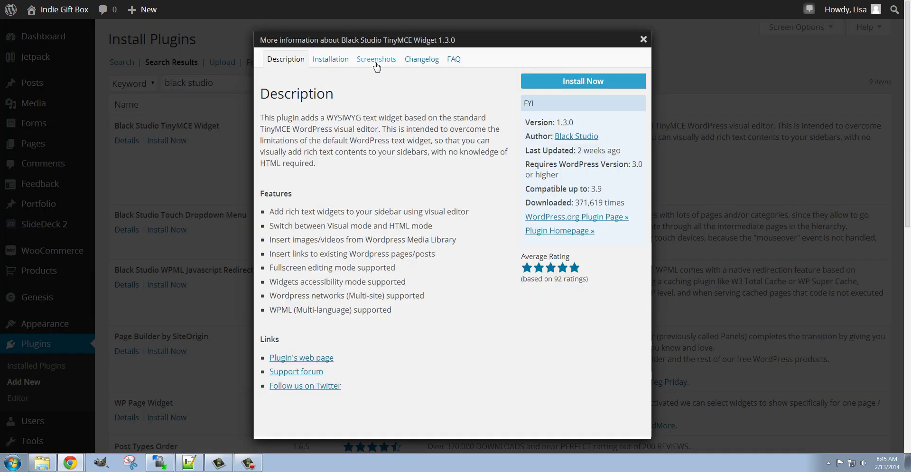
pyautogui.click(377, 67)
pyautogui.scroll(-2, 481, 144)
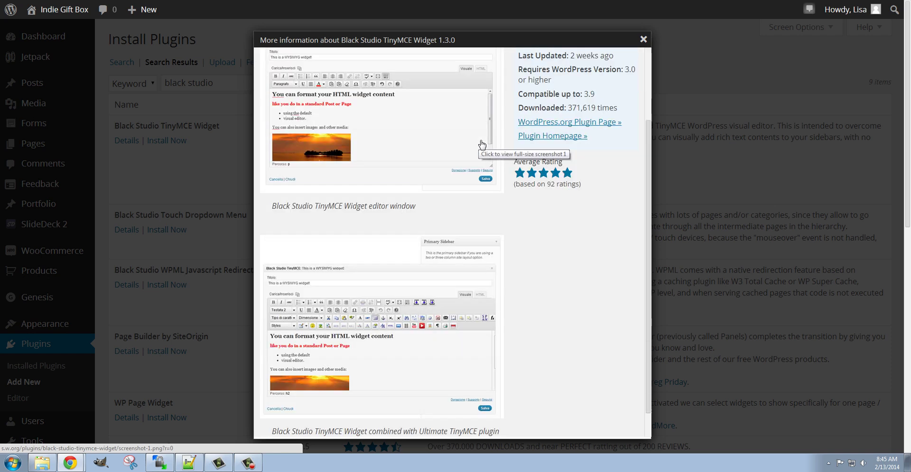
pyautogui.scroll(2, 482, 144)
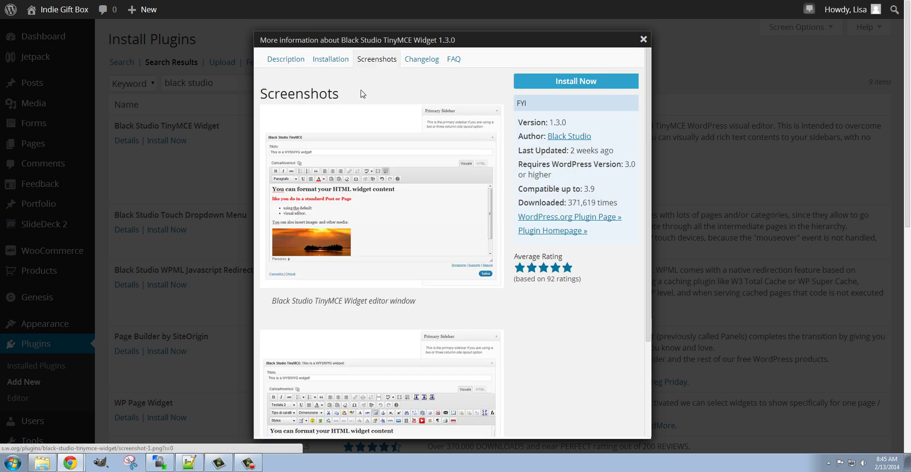
pyautogui.click(553, 83)
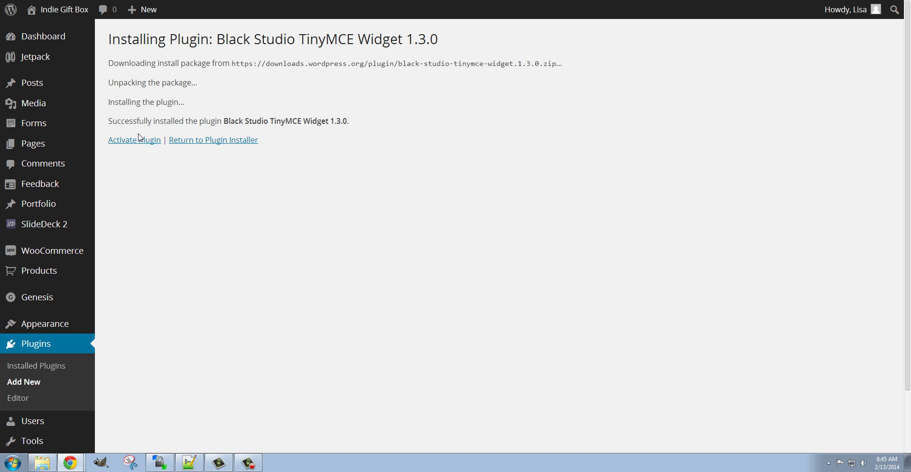
pyautogui.click(129, 141)
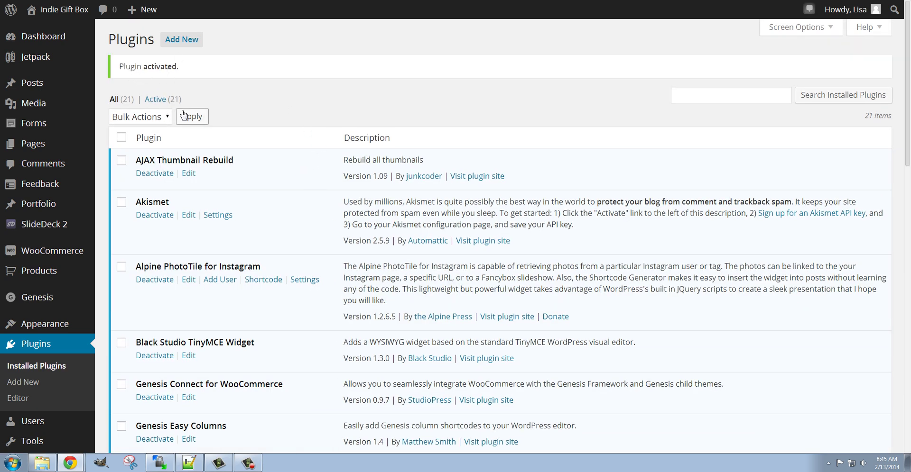
# Add a Black Studio TinyMCE widget at the start of the Primary Sidebar and title it "Hello".
pyautogui.moveTo(57, 327)
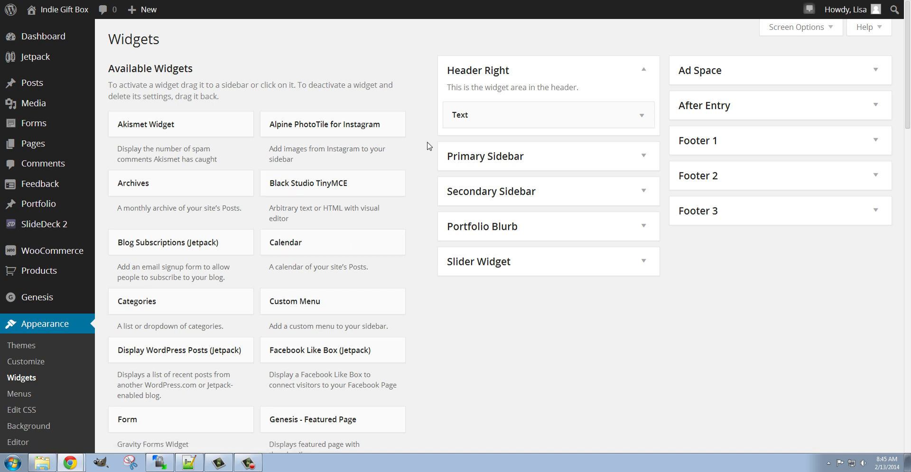
pyautogui.click(645, 158)
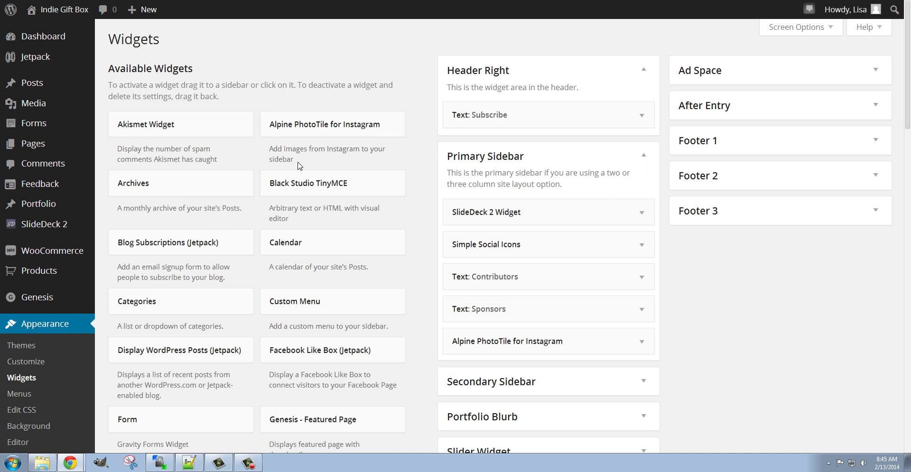
pyautogui.moveTo(306, 187); pyautogui.dragTo(488, 218)
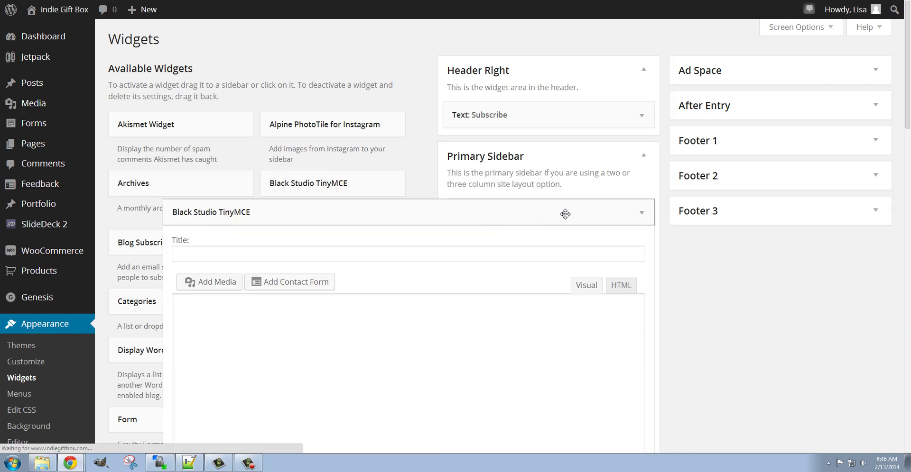
pyautogui.click(462, 258)
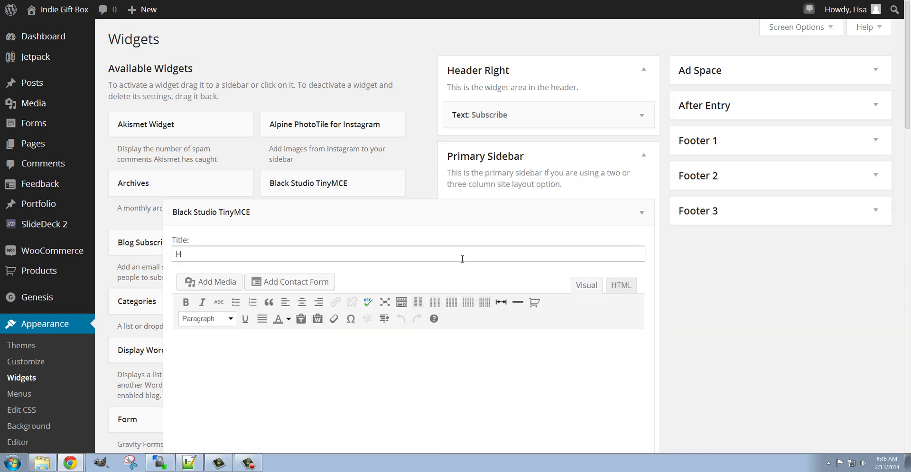
pyautogui.click(457, 375)
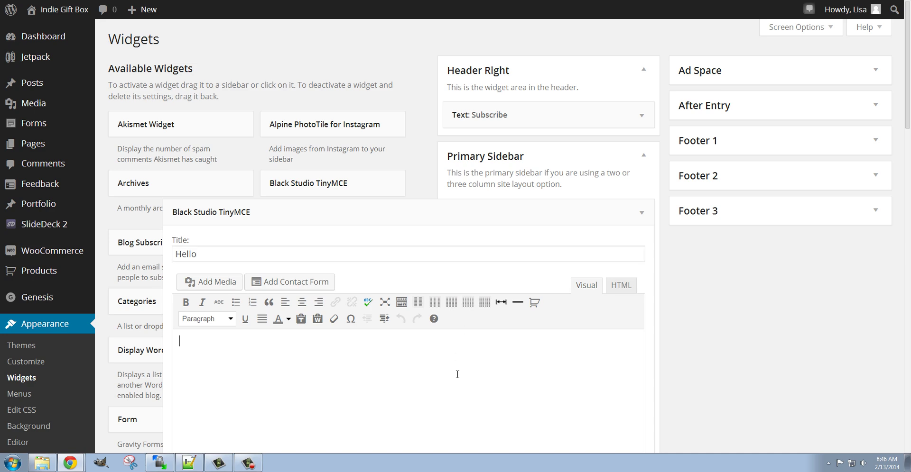
# Upload the Hearts image from the Desktop as media for the widget's content.
pyautogui.scroll(-4, 769, 325)
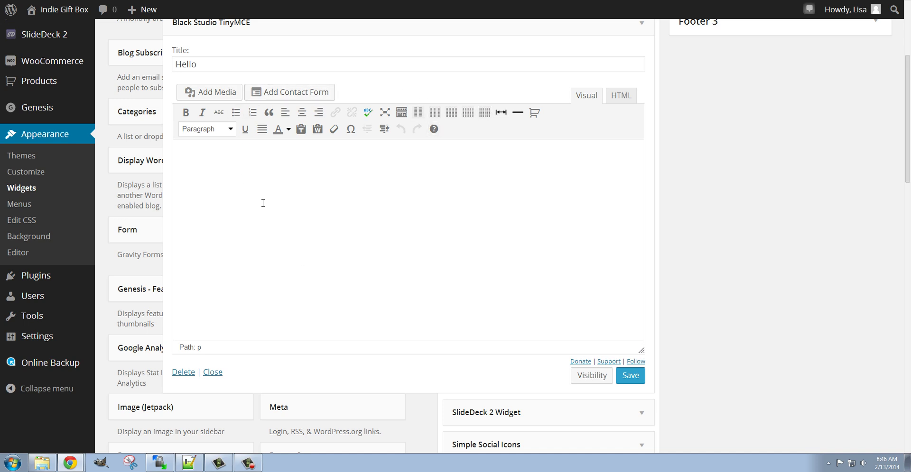
pyautogui.click(211, 92)
pyautogui.click(180, 64)
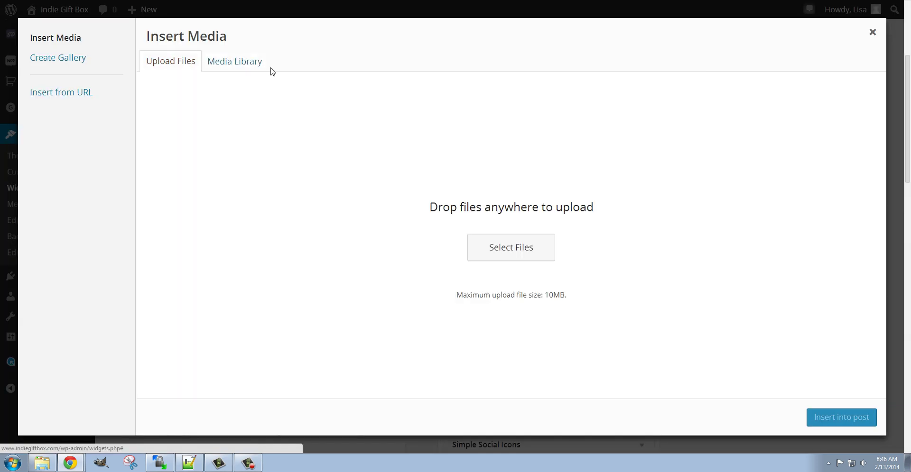
pyautogui.click(536, 258)
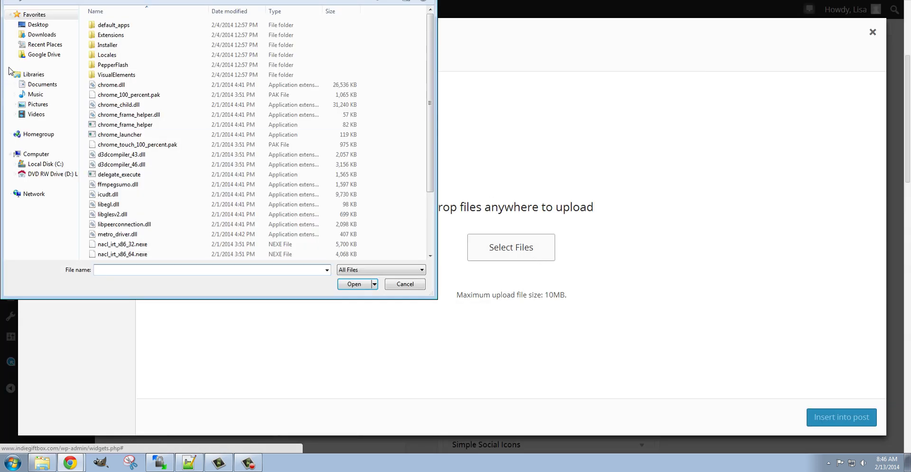
pyautogui.click(39, 26)
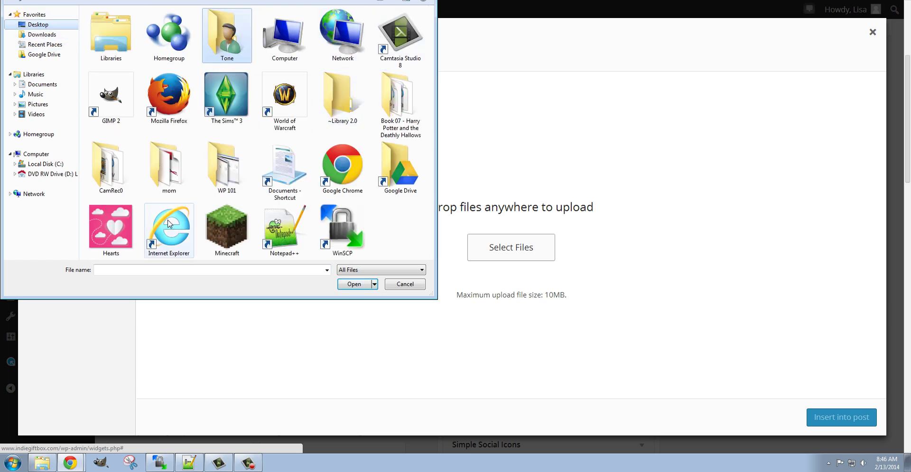
pyautogui.click(111, 227)
pyautogui.click(355, 285)
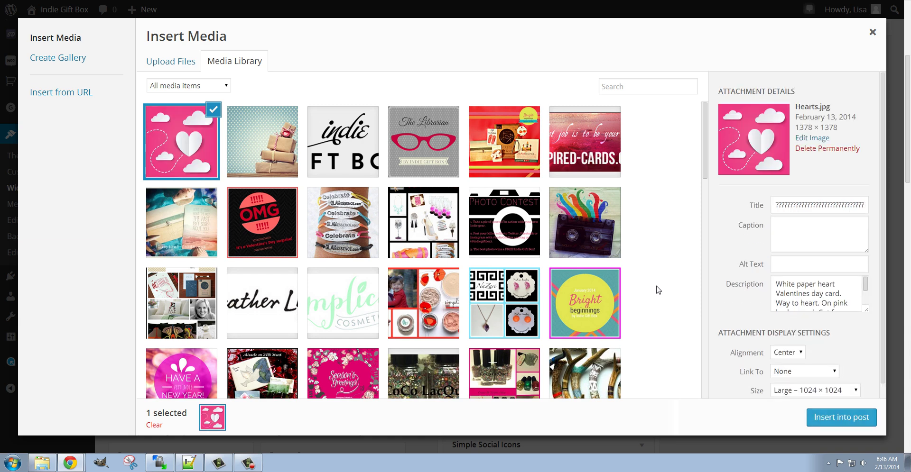
# Set both the title and the alt text of the uploaded image to "Hearts".
pyautogui.moveTo(780, 209); pyautogui.dragTo(881, 209)
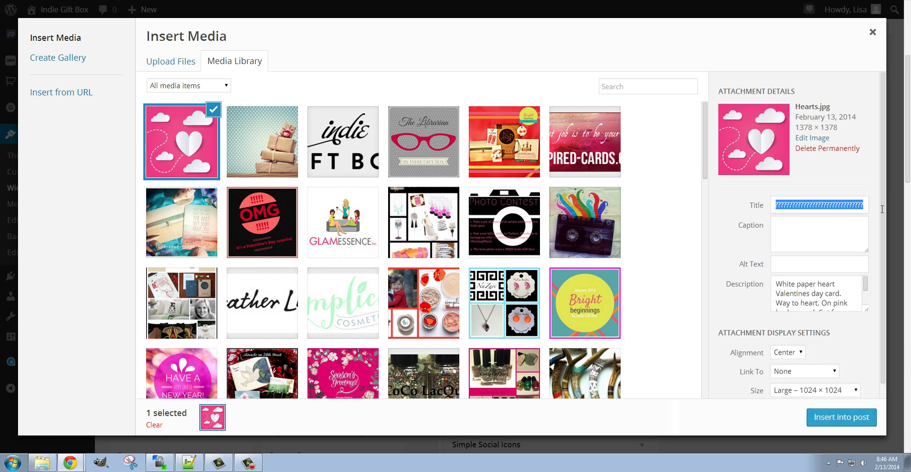
pyautogui.press('BackSpace')
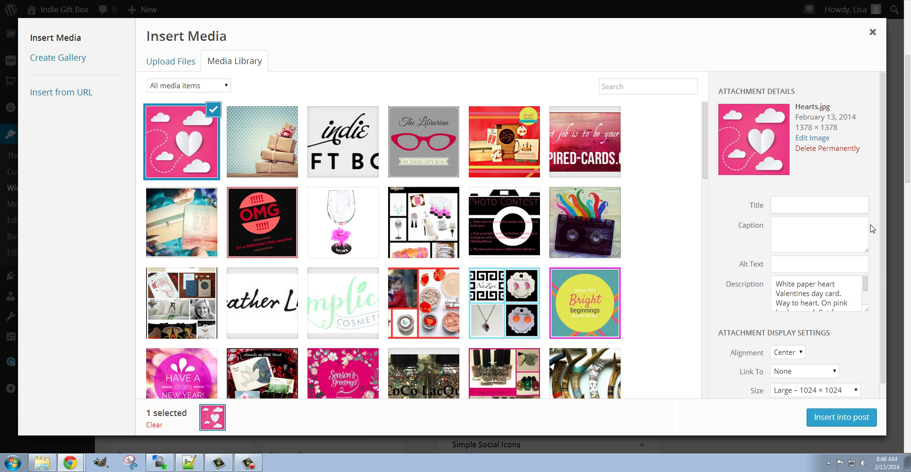
pyautogui.write('Hearts')
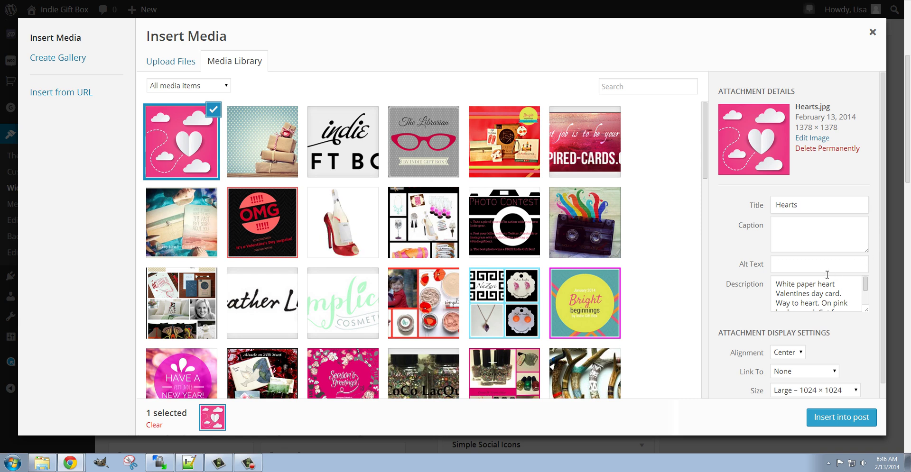
pyautogui.click(825, 272)
pyautogui.write('Hearts')
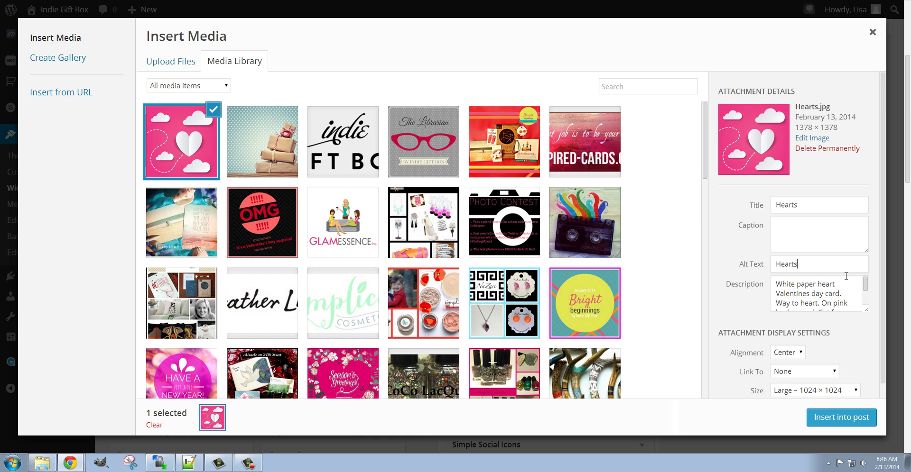
# Insert the Hearts image into the widget at Medium – 300 × 300 size and start a new line below it.
pyautogui.scroll(-1, 833, 278)
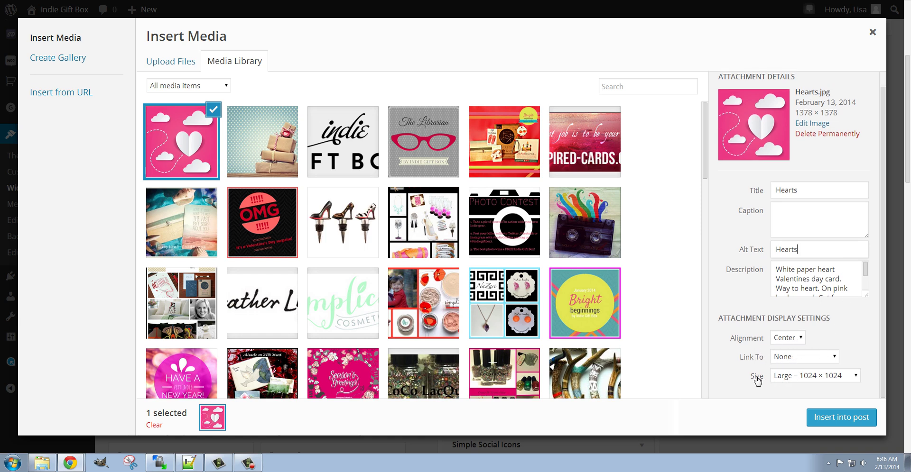
pyautogui.click(804, 379)
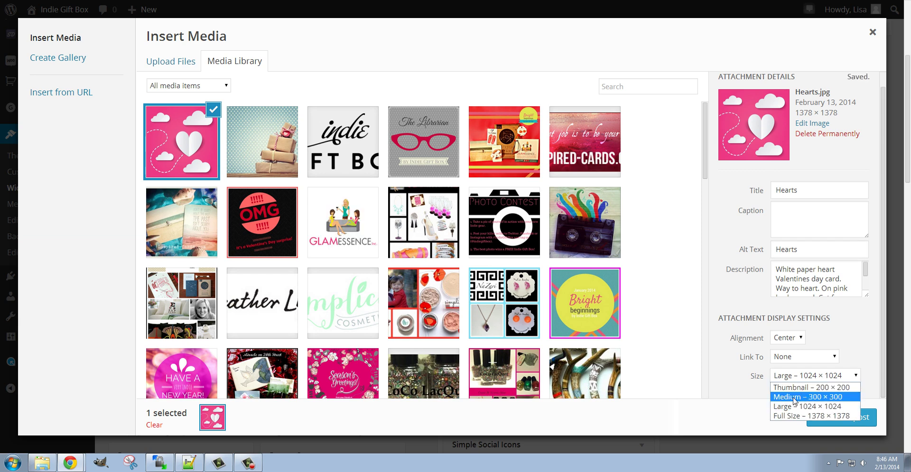
pyautogui.click(795, 401)
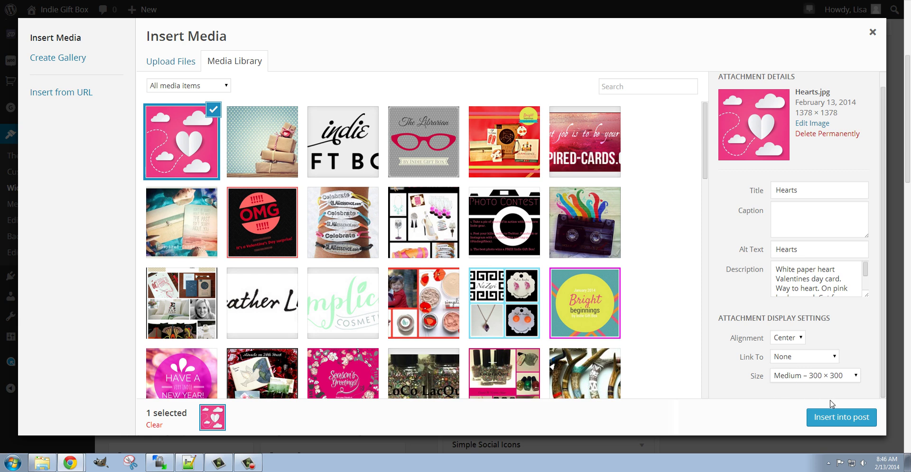
pyautogui.click(843, 419)
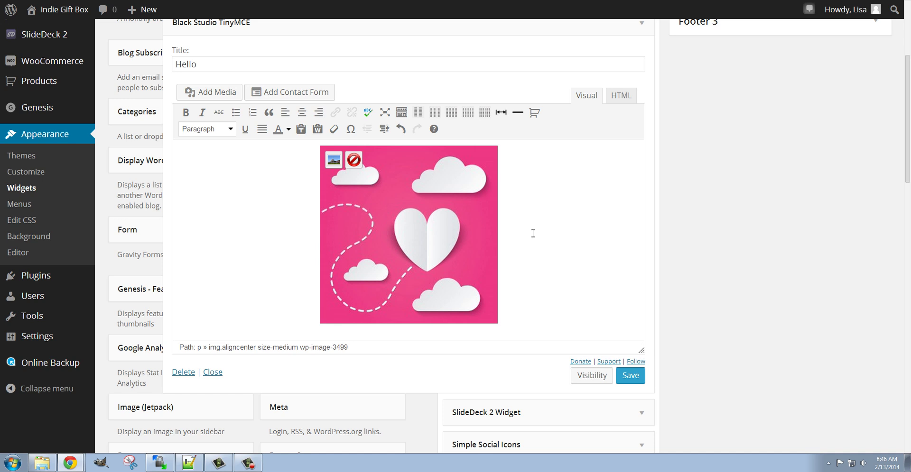
pyautogui.press('Return')
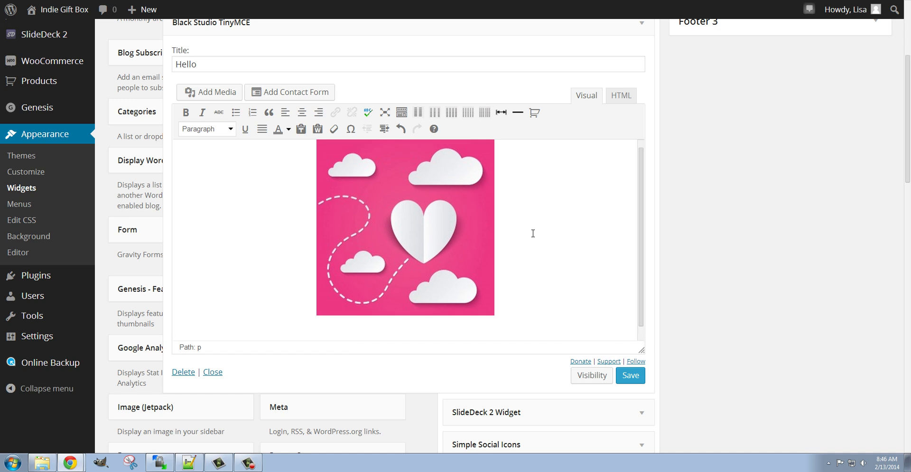
# Open the live Indie Gift Box site and copy the sidebar paragraph beginning "Indie Gift Box surprises you with a themed collection".
pyautogui.scroll(-1, 533, 234)
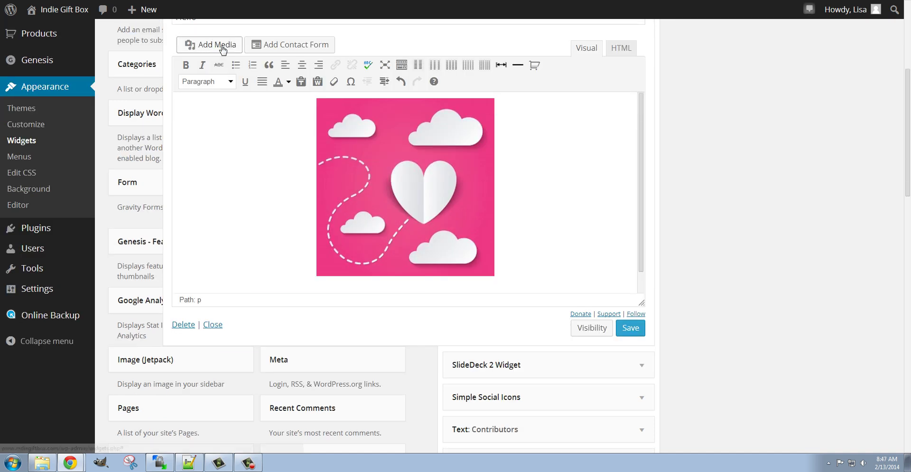
pyautogui.scroll(1, 695, 137)
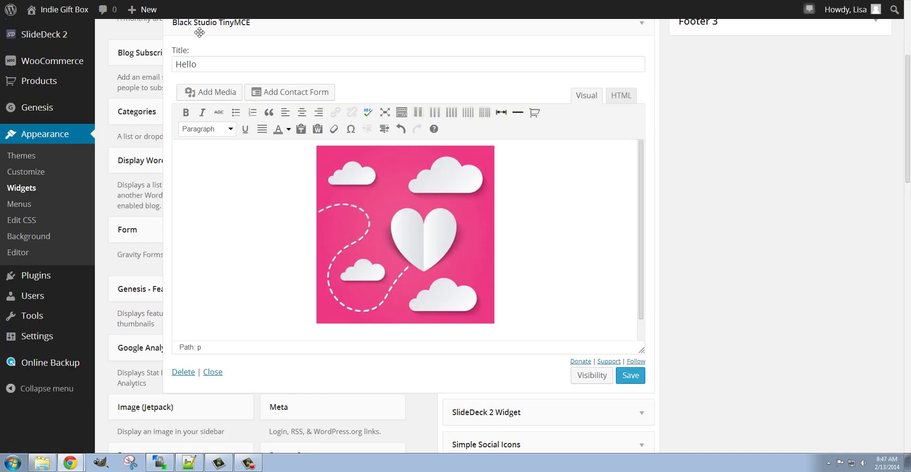
pyautogui.click(57, 9)
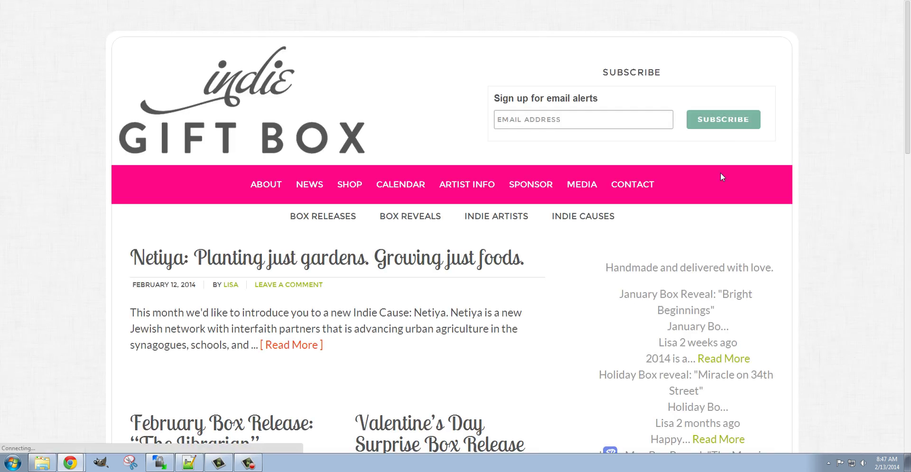
pyautogui.scroll(-3, 797, 259)
pyautogui.scroll(-2, 797, 258)
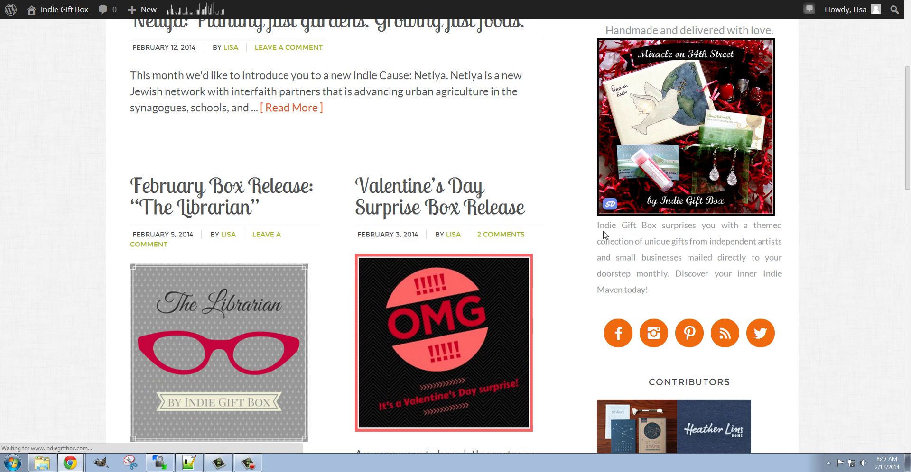
pyautogui.moveTo(599, 227); pyautogui.dragTo(670, 290)
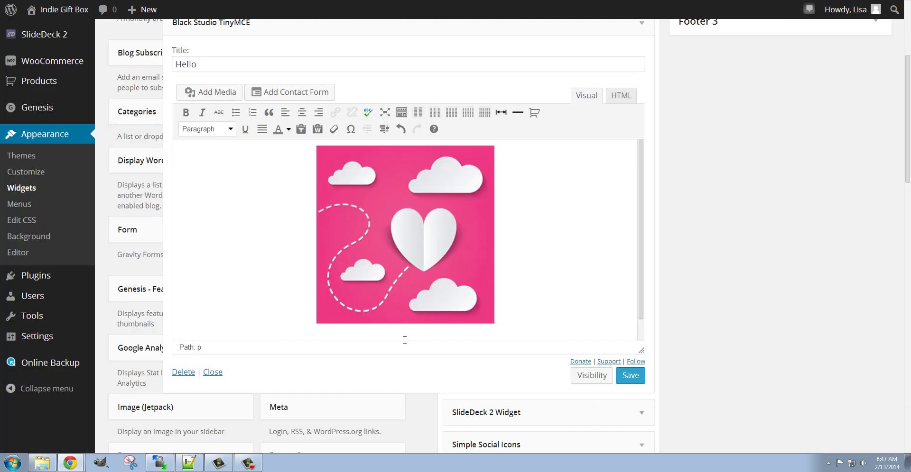
# Insert the copied Indie Gift Box paragraph below the Hearts image, and save and close the Hello widget.
pyautogui.write('Indie Gift Box surprises you with a themed collection of unique gifts from independent artists and small businesses mailed directly to your doorstep monthly. Discover your inner Indie Maven today!')
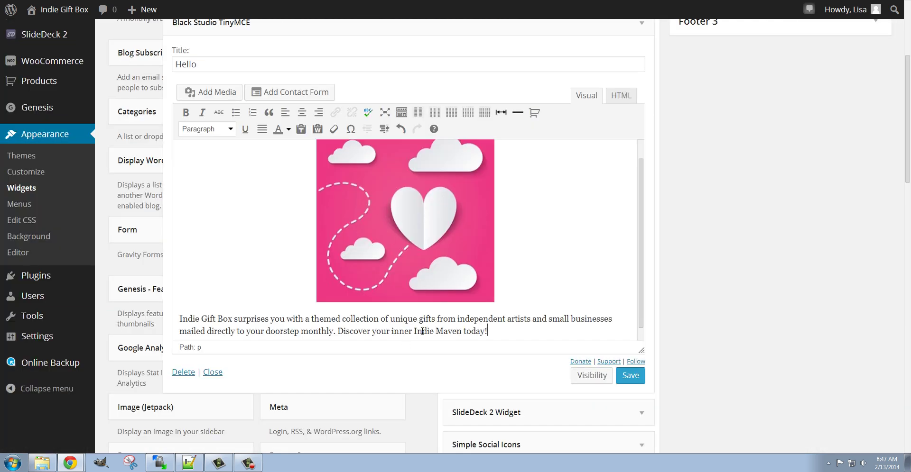
pyautogui.click(638, 378)
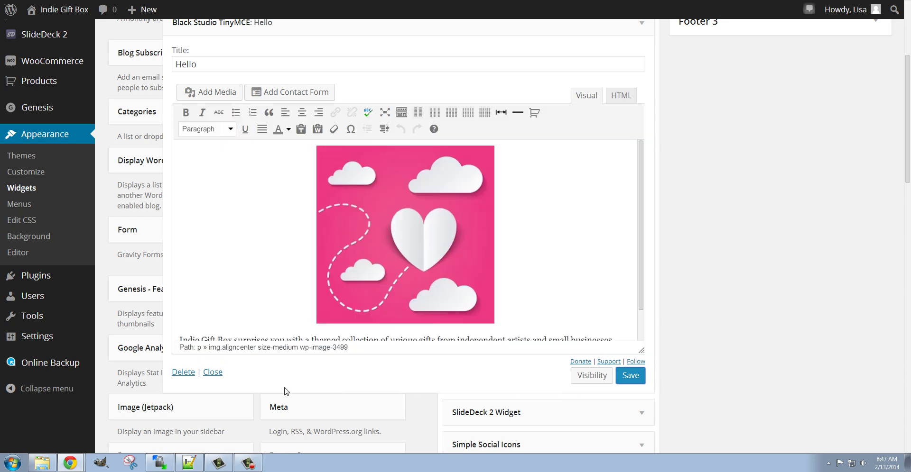
pyautogui.click(213, 371)
# Remove the SlideDeck 2 Widget from the Primary Sidebar by moving it back to the available widgets.
pyautogui.scroll(3, 778, 175)
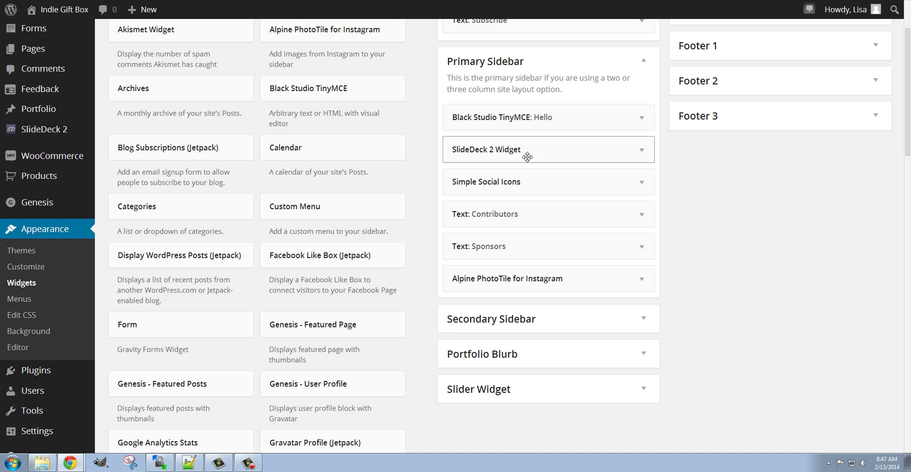
pyautogui.moveTo(541, 159); pyautogui.dragTo(205, 358)
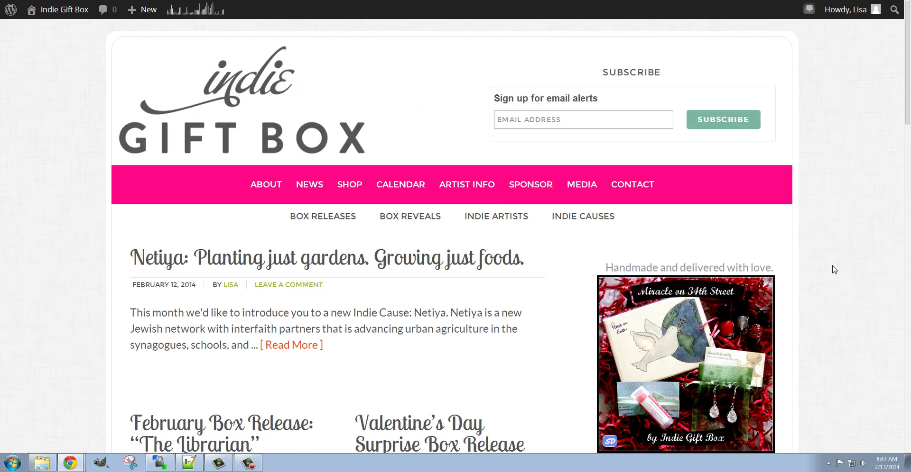
# Reload the live Indie Gift Box home page and check the Hello widget's image and text in the sidebar.
pyautogui.scroll(-1, 832, 268)
pyautogui.click(58, 9)
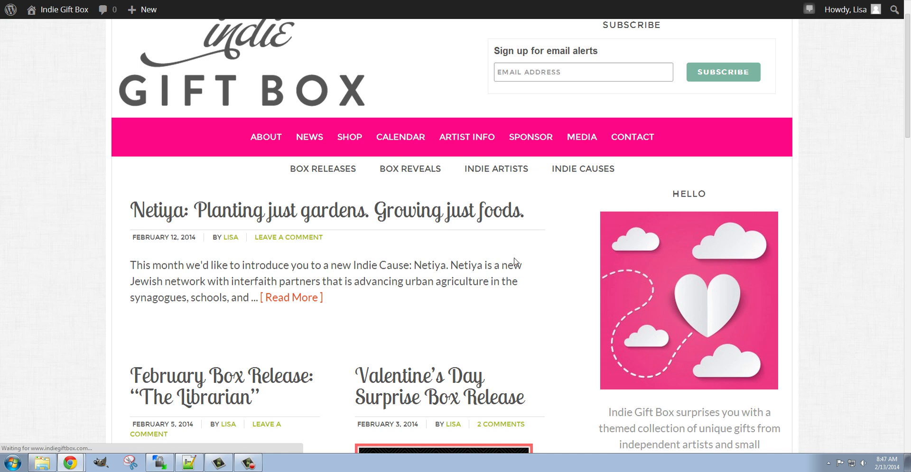
pyautogui.scroll(-2, 516, 262)
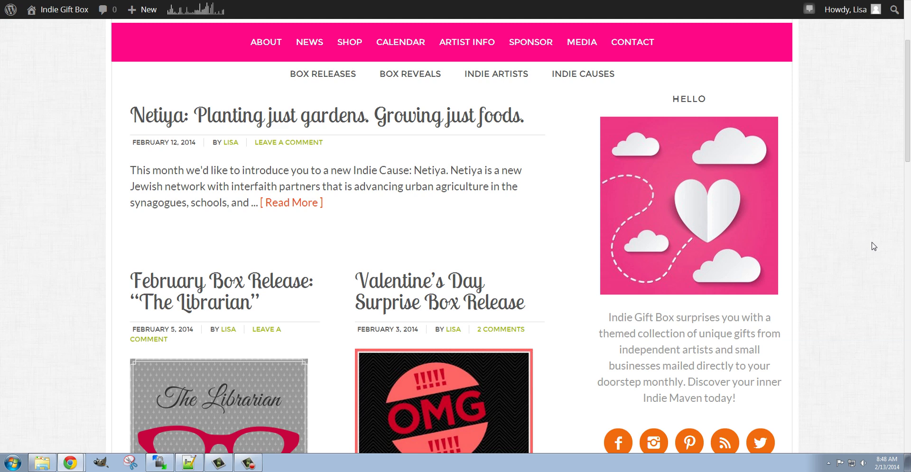
# Reduce the browser zoom and examine how the Hello widget fits into the overall home page layout.
pyautogui.hotkey('ctrl', '-')
pyautogui.hotkey('ctrl', '-')
pyautogui.hotkey('ctrl', '-')
pyautogui.scroll(1, 825, 237)
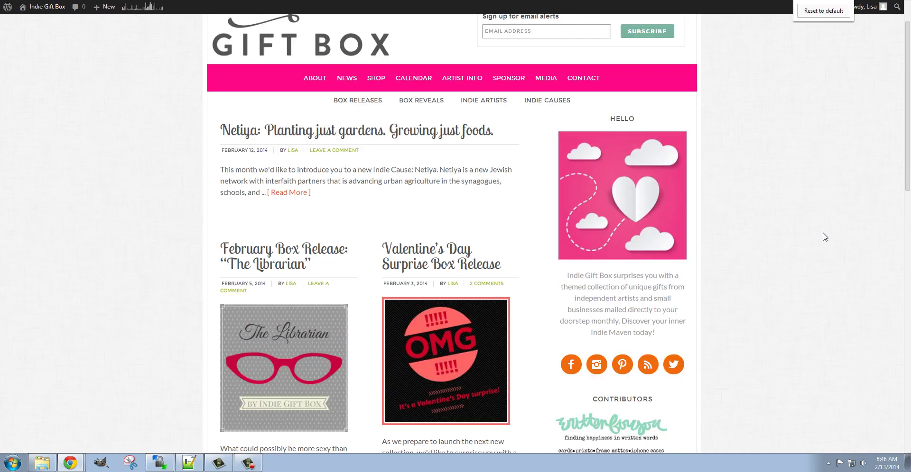
pyautogui.hotkey('ctrl', '+')
pyautogui.scroll(-8, 828, 253)
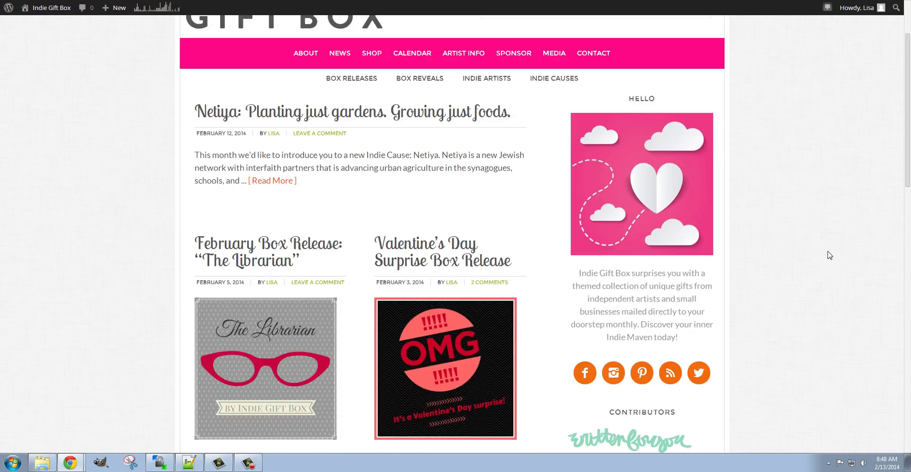
pyautogui.scroll(8, 828, 254)
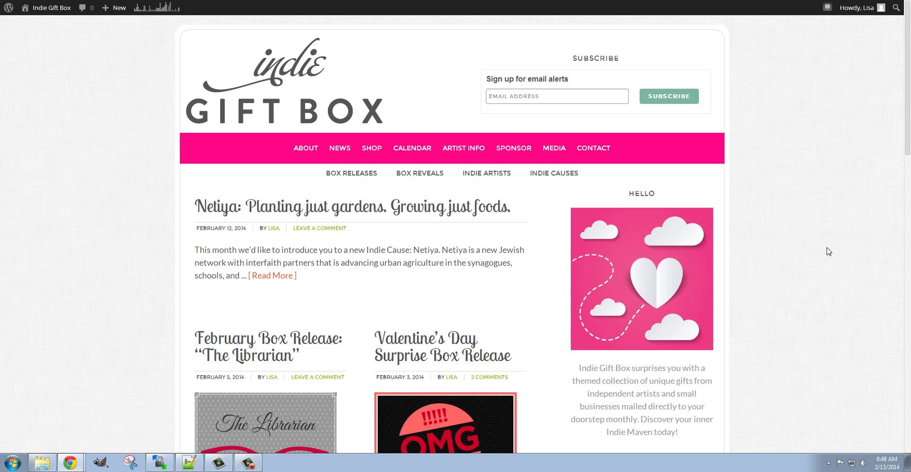